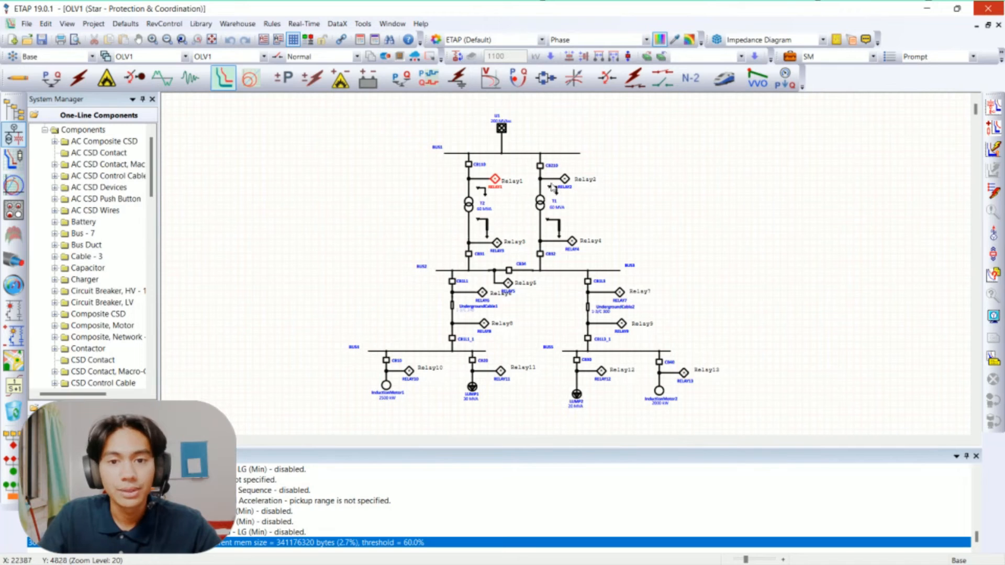
Step: Add Relay2 through Relay13 to the Relay1 selection on the one-line diagram and plot their time-current curves in a Star TCC view
left_click(565, 180, "ctrl")
left_click(496, 242, "ctrl")
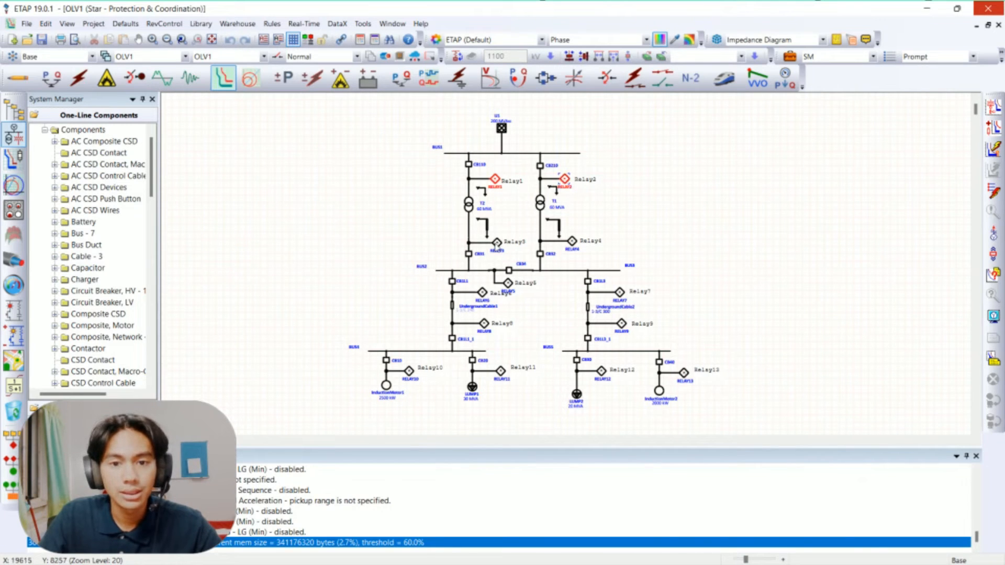
left_click(572, 244, "ctrl")
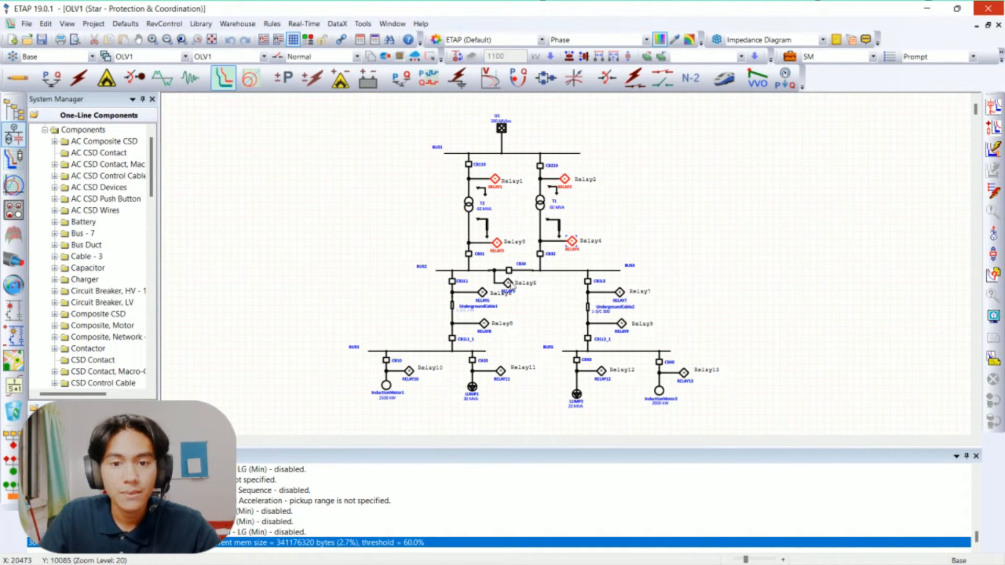
left_click(508, 283, "ctrl")
left_click(482, 292, "ctrl")
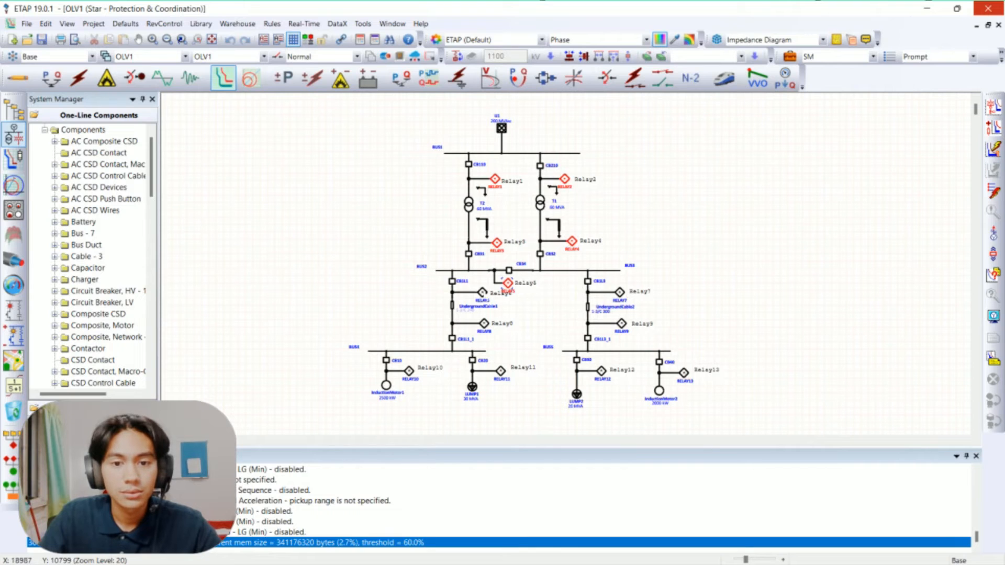
left_click(620, 292, "ctrl")
left_click(621, 323, "ctrl")
left_click(484, 324, "ctrl")
left_click(409, 371, "ctrl")
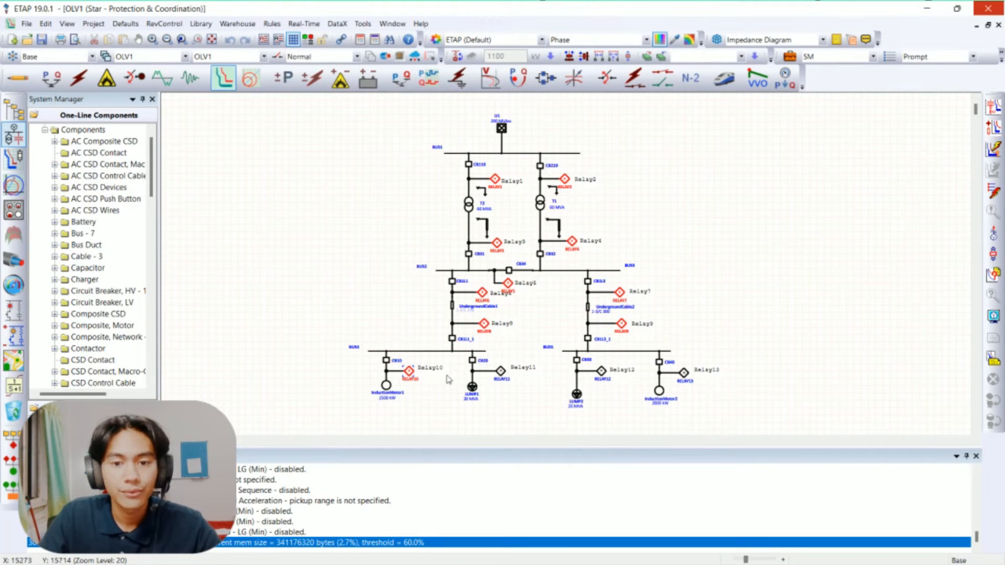
left_click(501, 371, "ctrl")
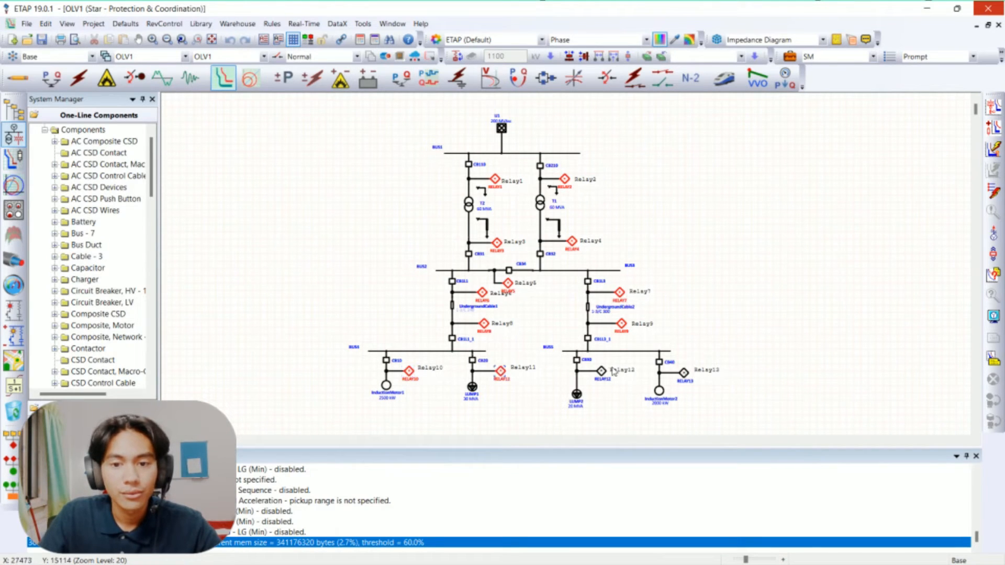
left_click(601, 372, "ctrl")
left_click(684, 373, "ctrl")
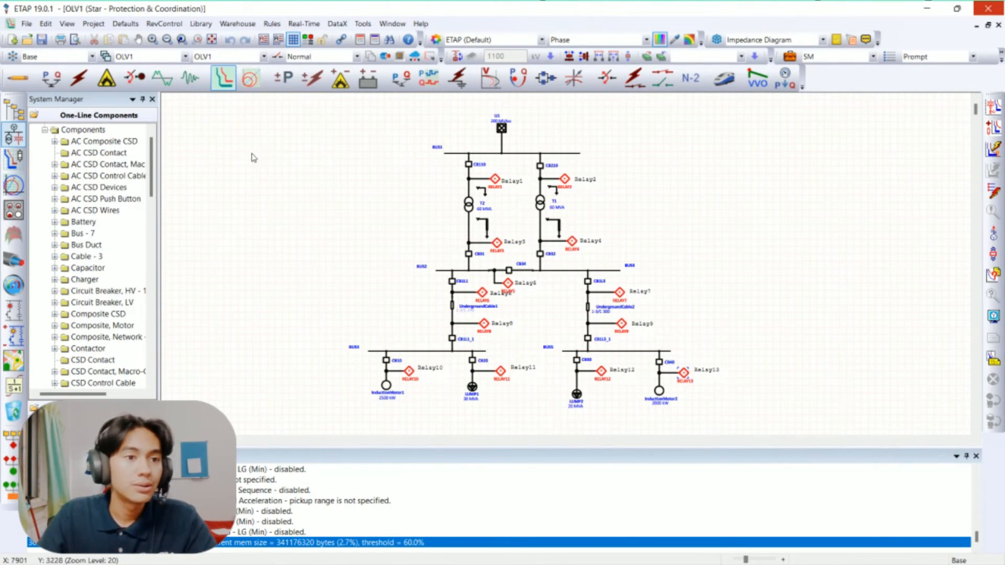
left_click(17, 164)
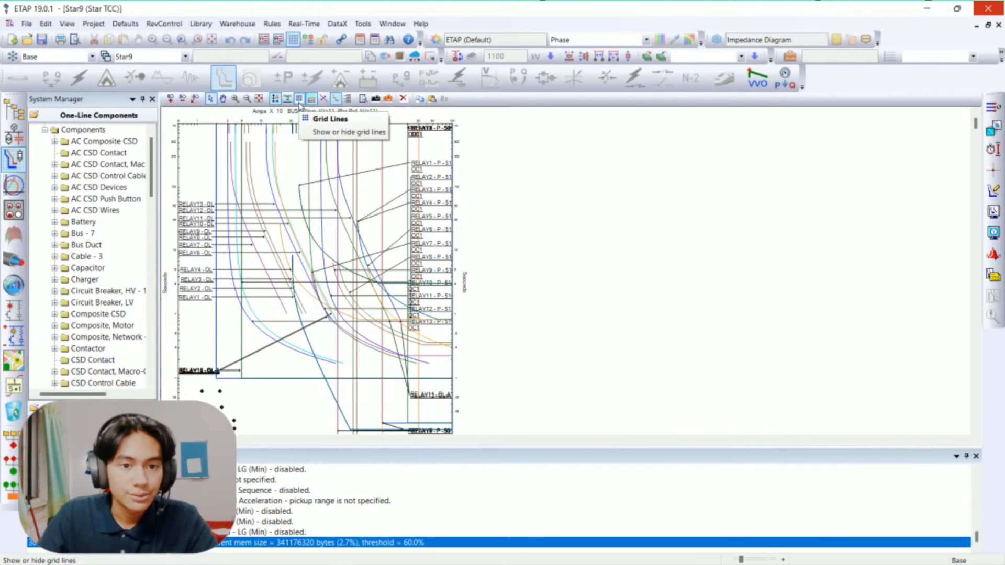
Step: Examine the combined relay time-current curves with and without grid lines, including the overload and overcurrent curve labels such as RELAY13 - OL
scroll(300, 161, "down", 2)
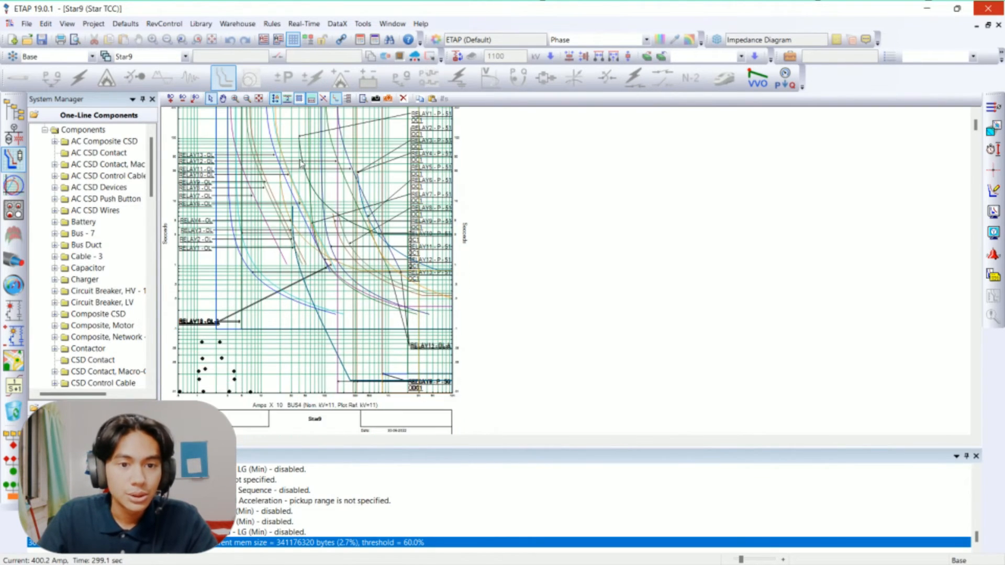
scroll(269, 178, "up", 2)
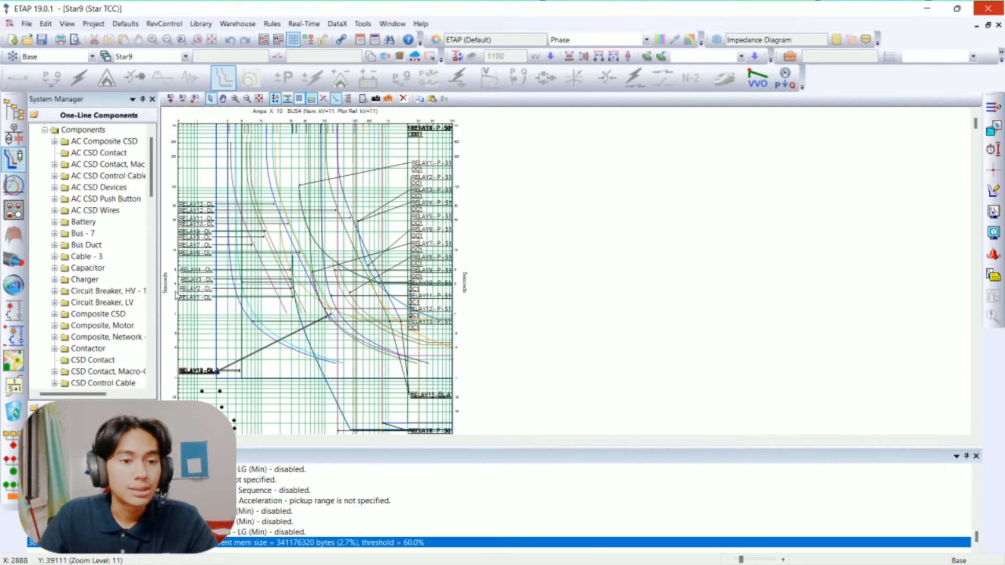
scroll(191, 291, "down", 2)
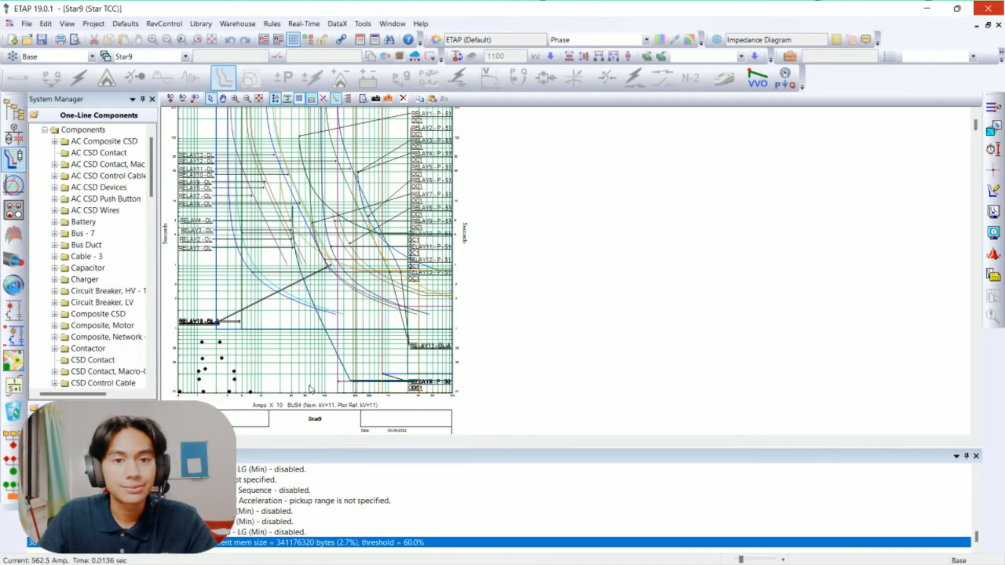
scroll(310, 390, "up", 2)
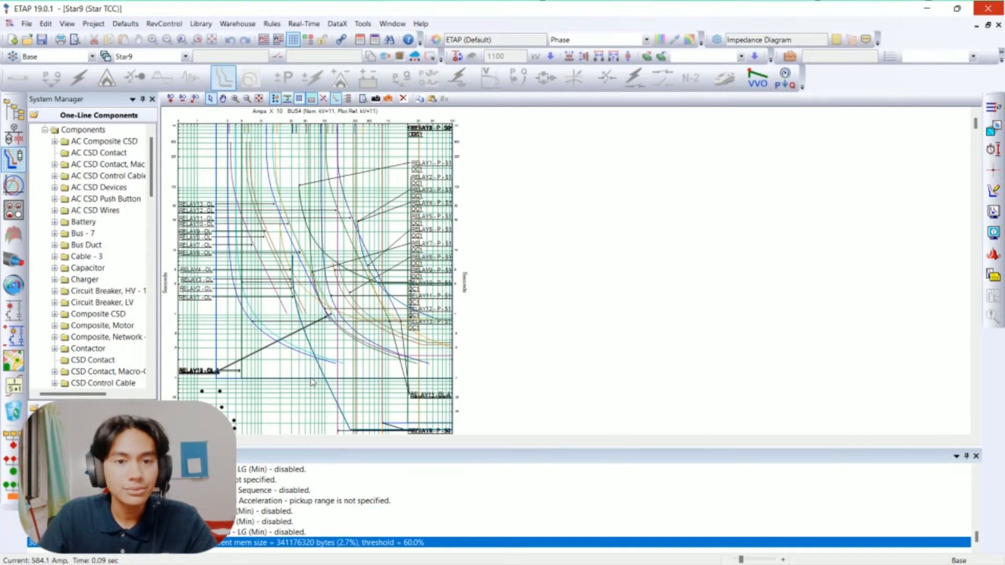
left_click(311, 99)
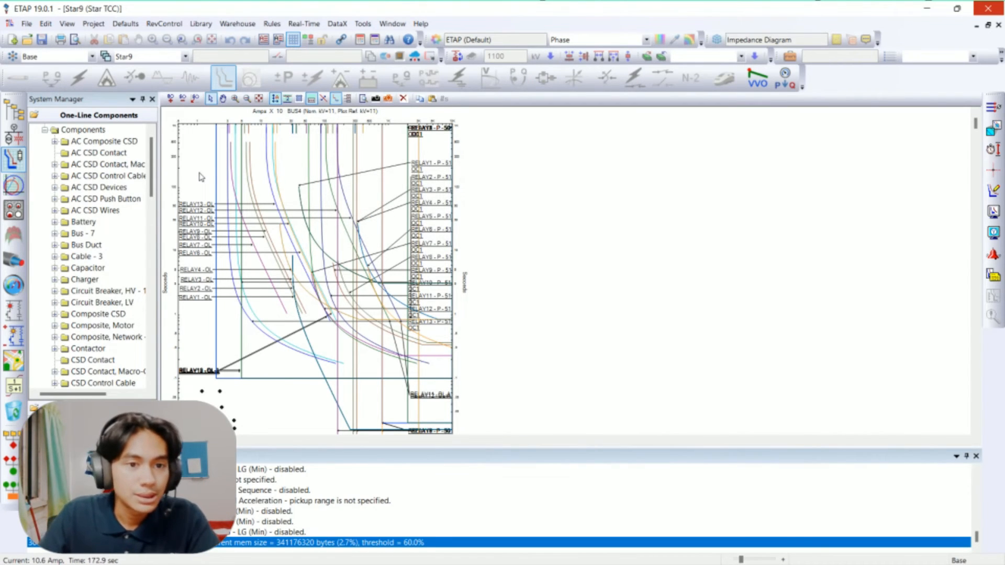
mouse_move(196, 209)
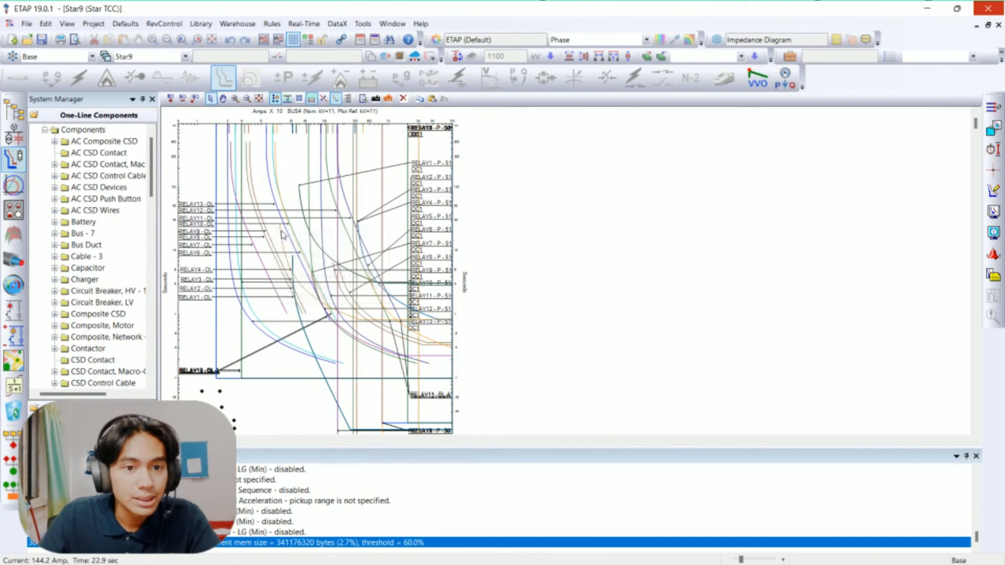
mouse_move(292, 232)
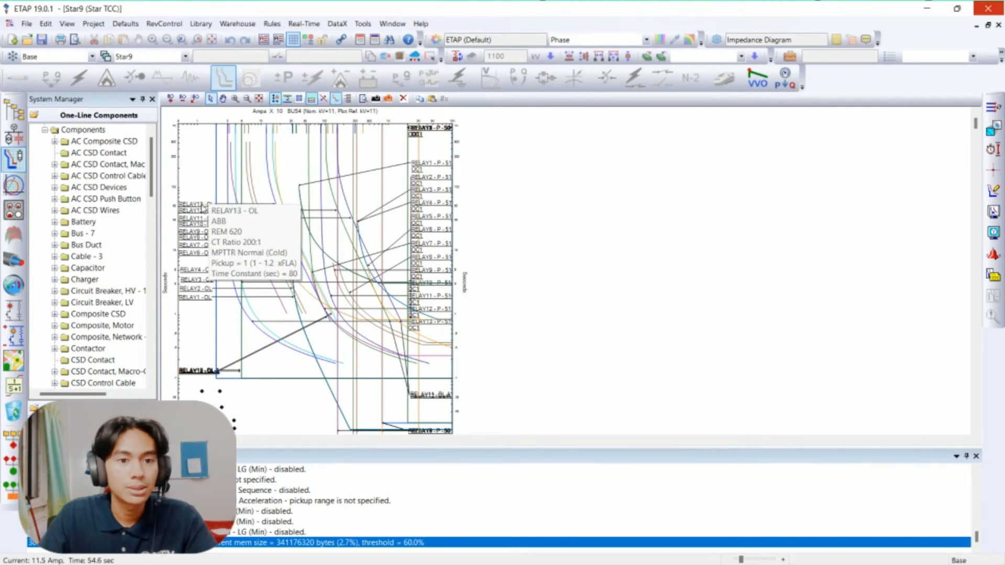
mouse_move(430, 199)
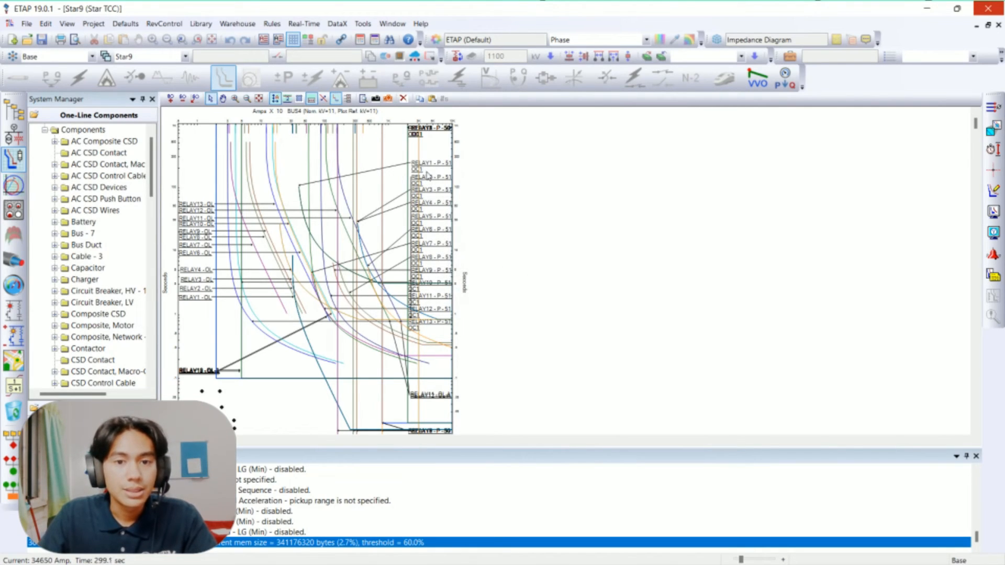
mouse_move(423, 172)
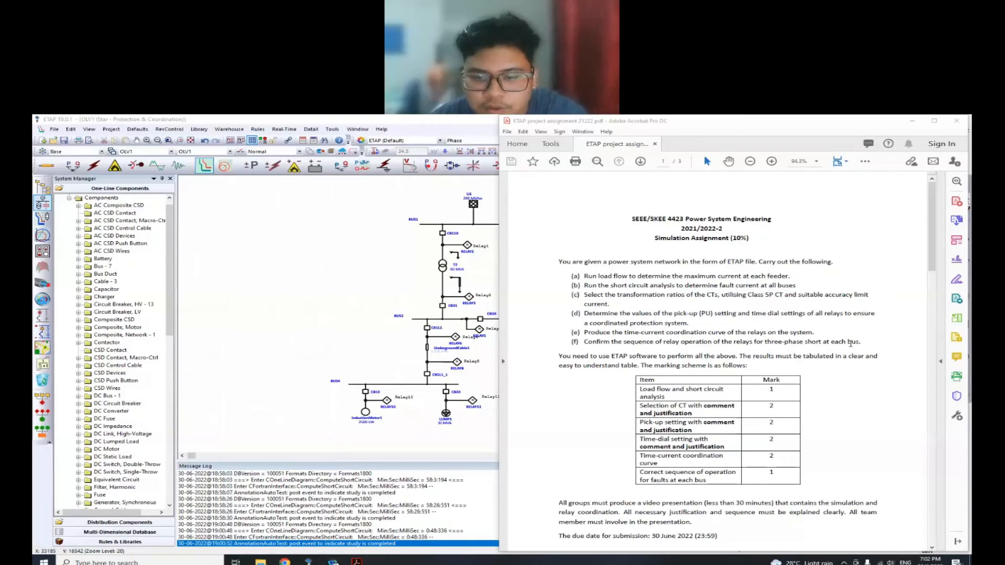
Step: Put away the assignment PDF, simulate a three-phase fault on BUS5 and review its sequence-of-operation events report
left_click(911, 121)
left_click_drag(961, 253, 616, 377)
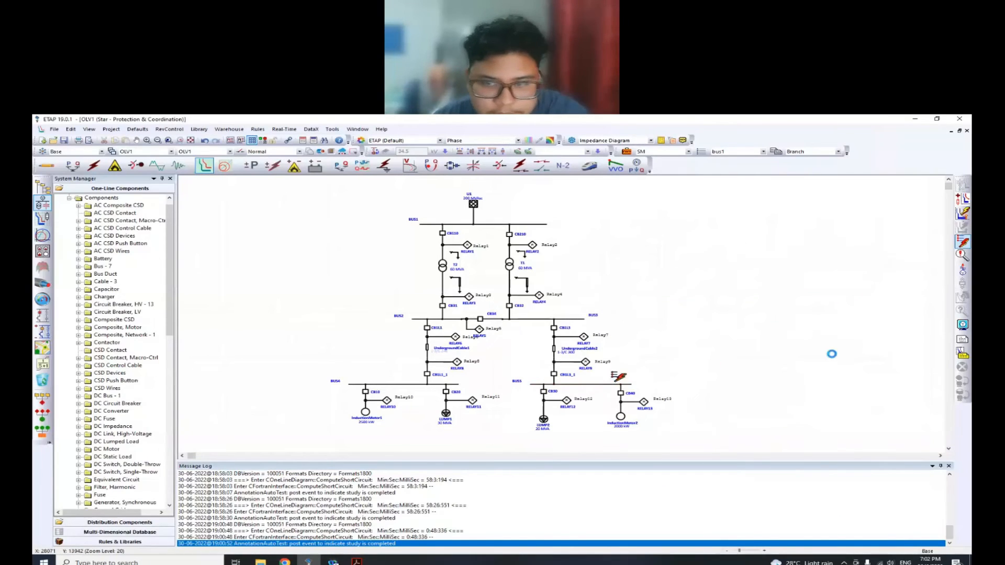
left_click(962, 255)
left_click(962, 256)
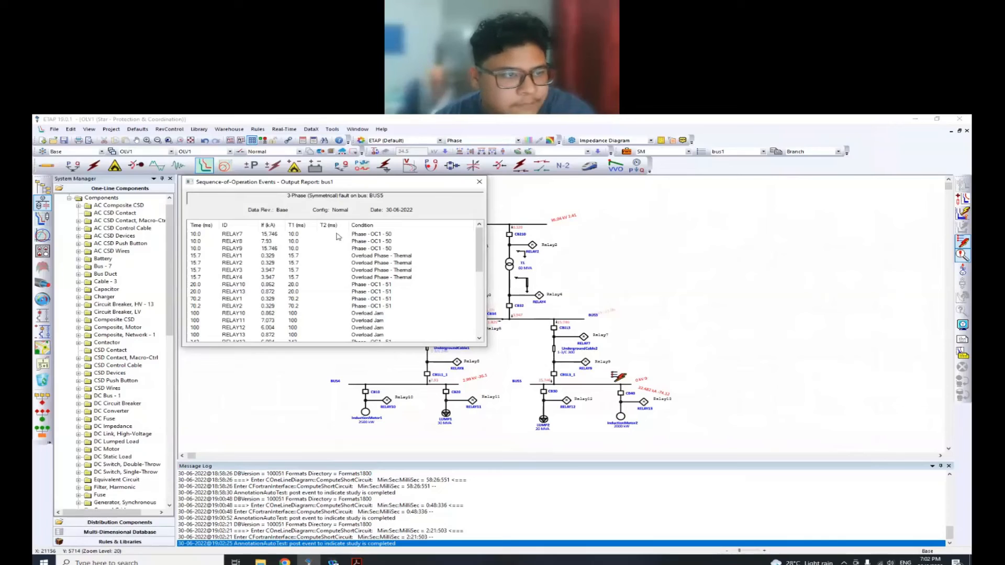
left_click(479, 181)
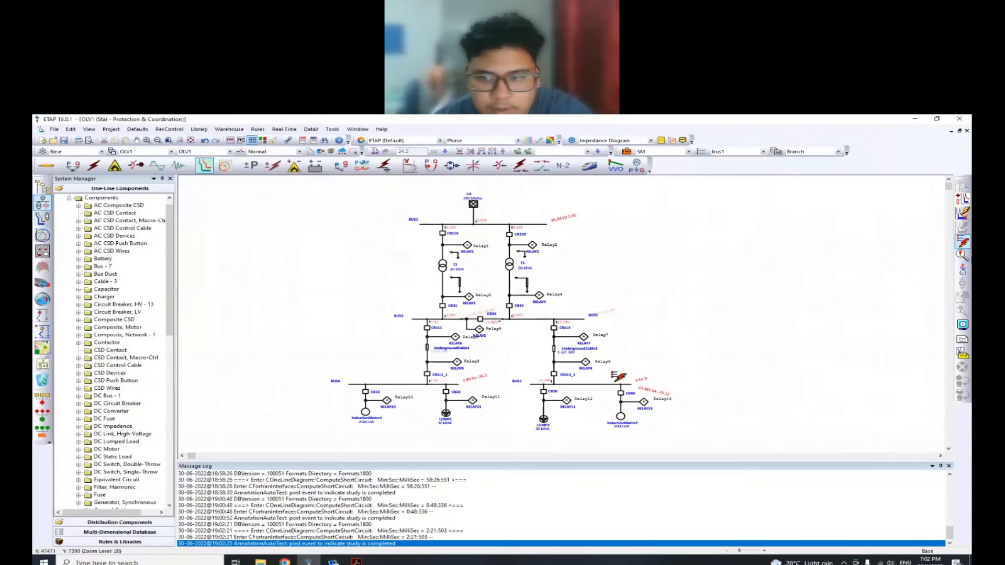
Step: Simulate a three-phase fault on BUS4 and review its sequence-of-operation events report
left_click(969, 245)
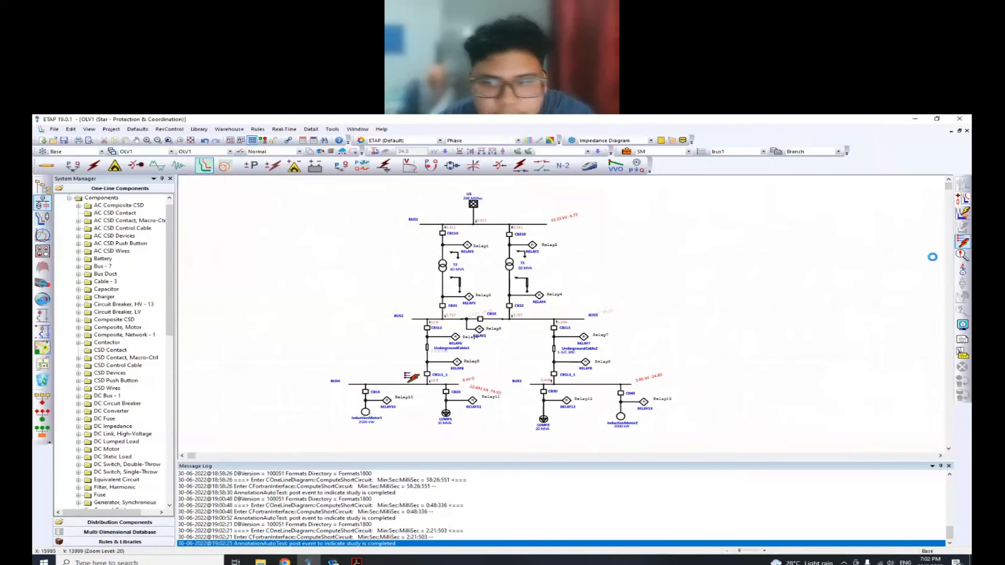
left_click(963, 256)
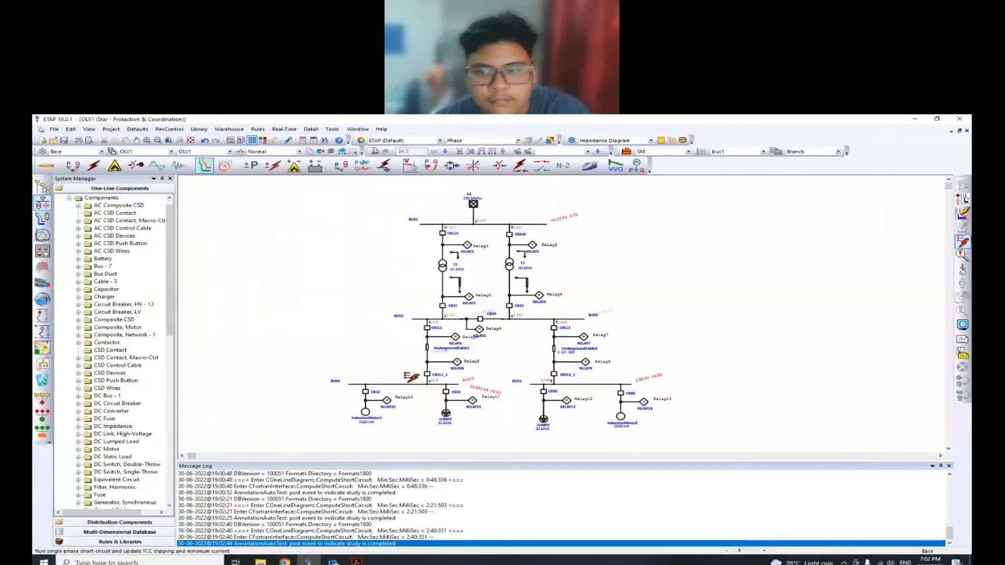
Step: Simulate a three-phase fault on BUS3 and review its sequence-of-operation events report
left_click(963, 242)
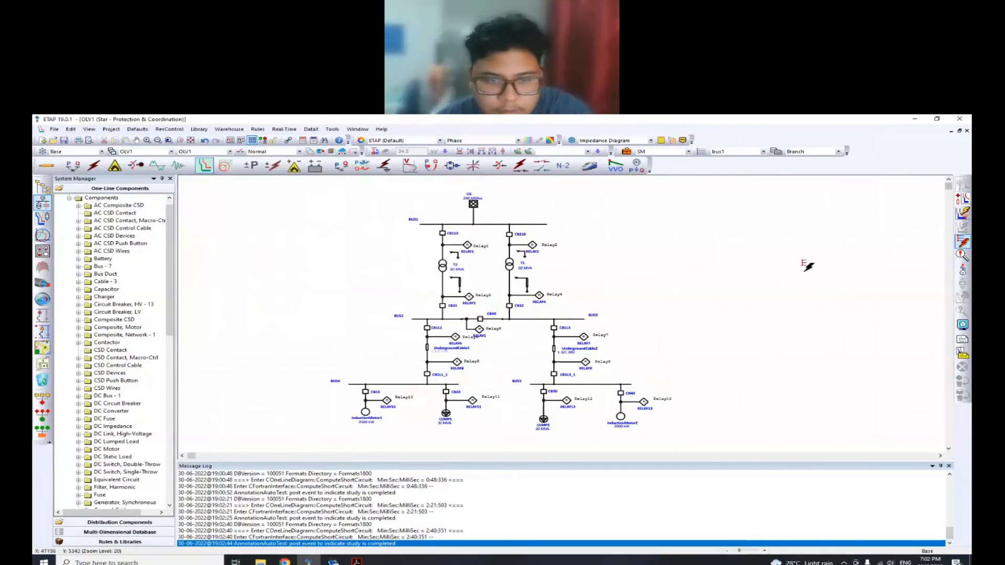
left_click(573, 313)
left_click(963, 256)
left_click(962, 255)
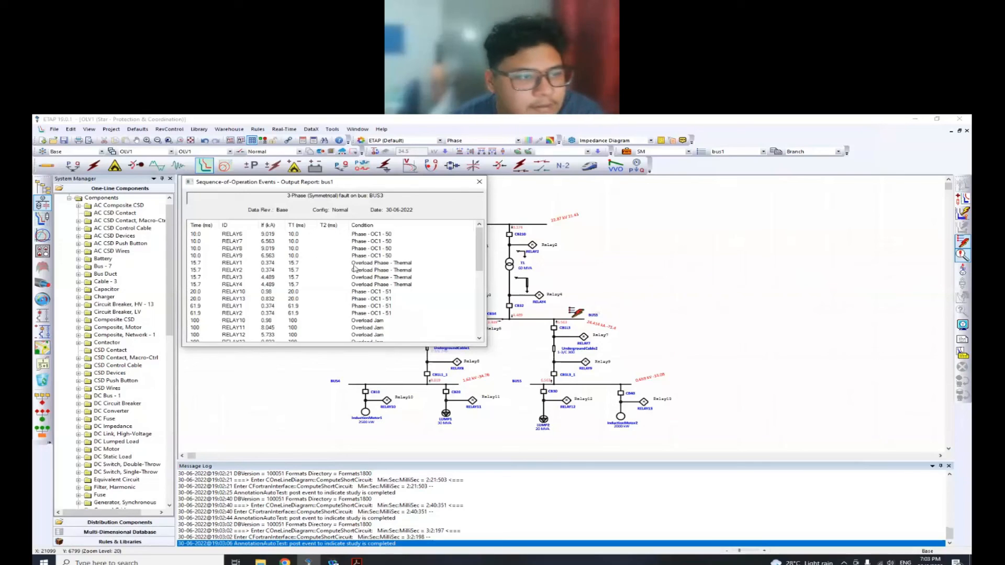
left_click(479, 183)
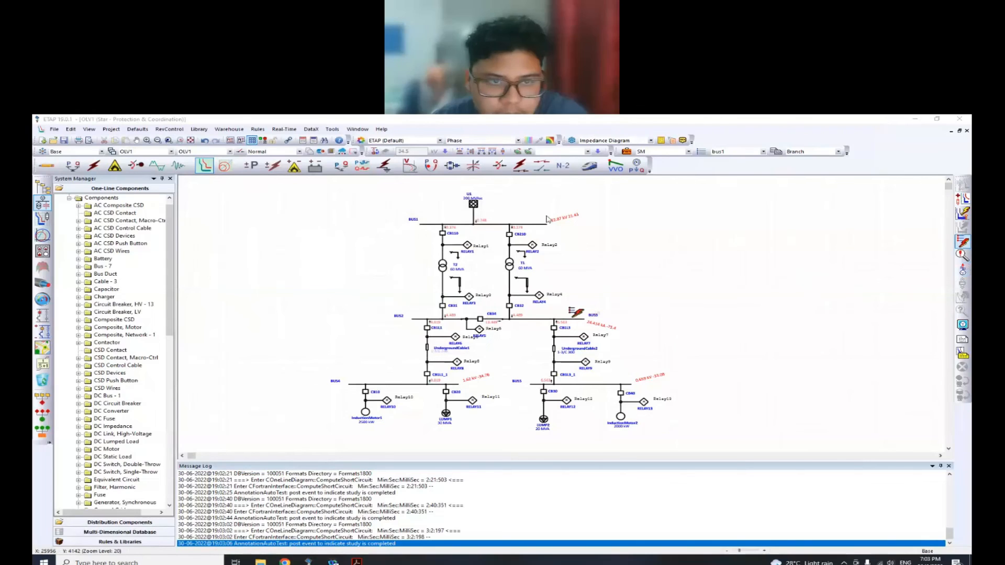
Step: Simulate a three-phase fault on BUS2 and review its sequence-of-operation events report
left_click(965, 242)
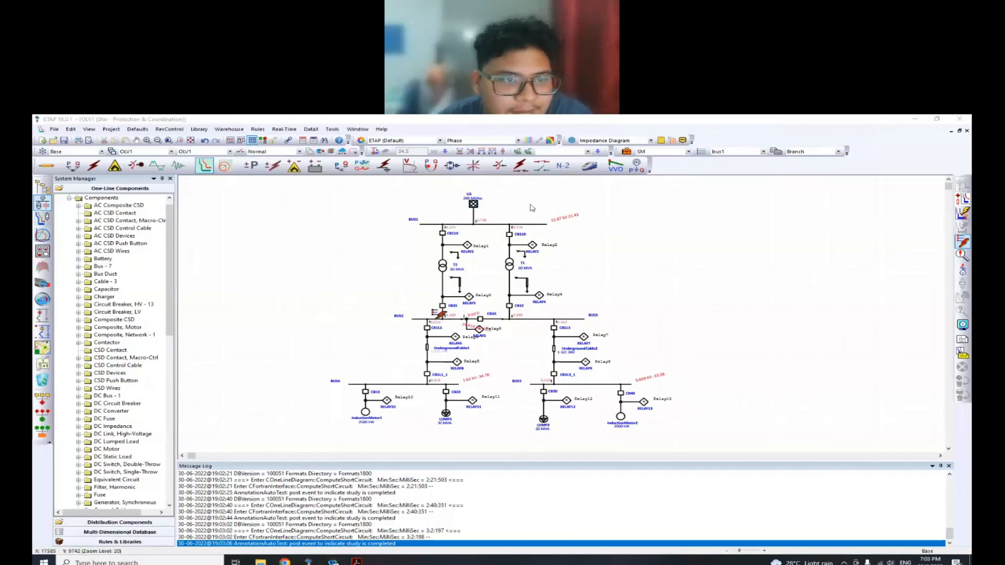
left_click(962, 255)
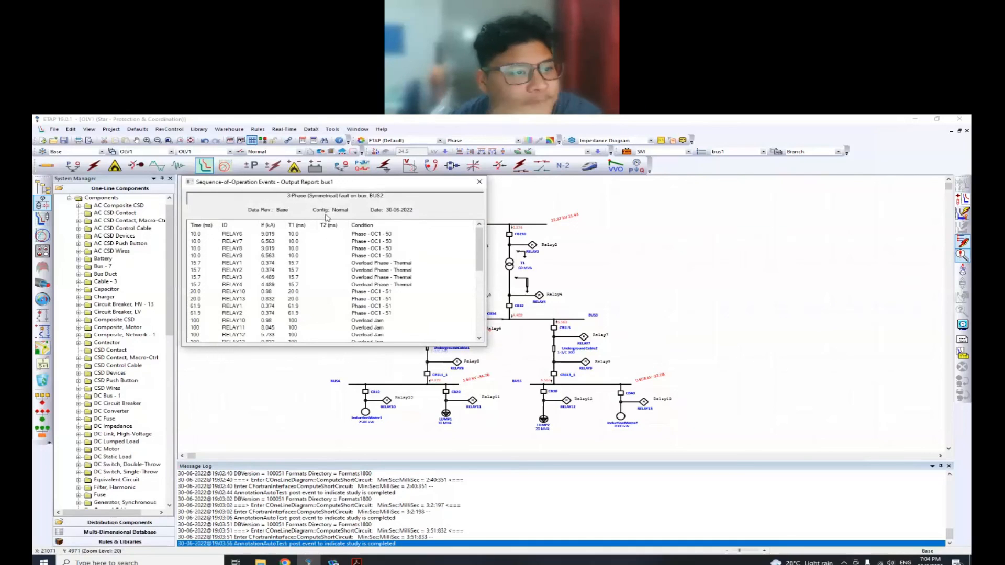
left_click(479, 183)
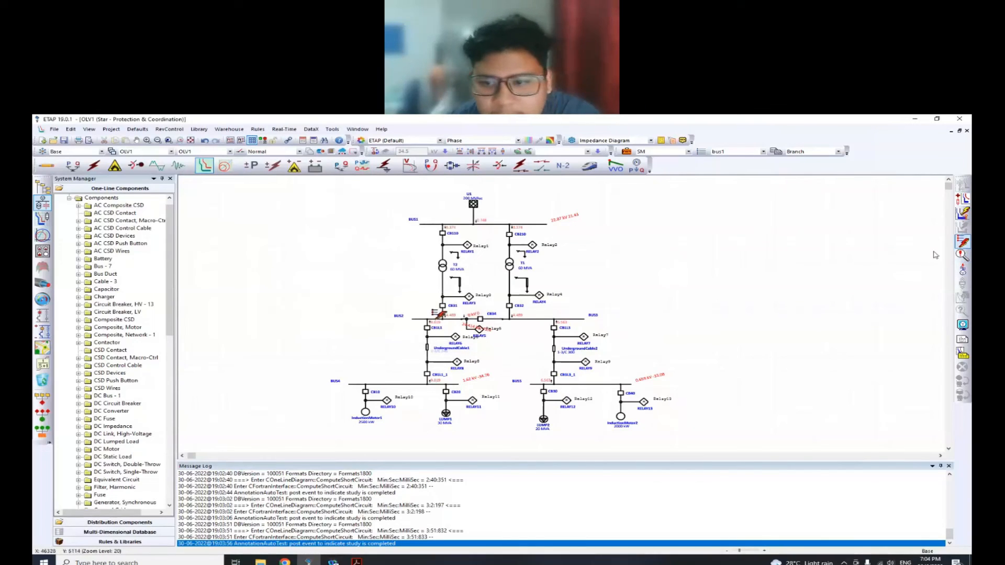
Step: Simulate a three-phase fault on BUS1 and open its sequence-of-operation events report
left_click(962, 243)
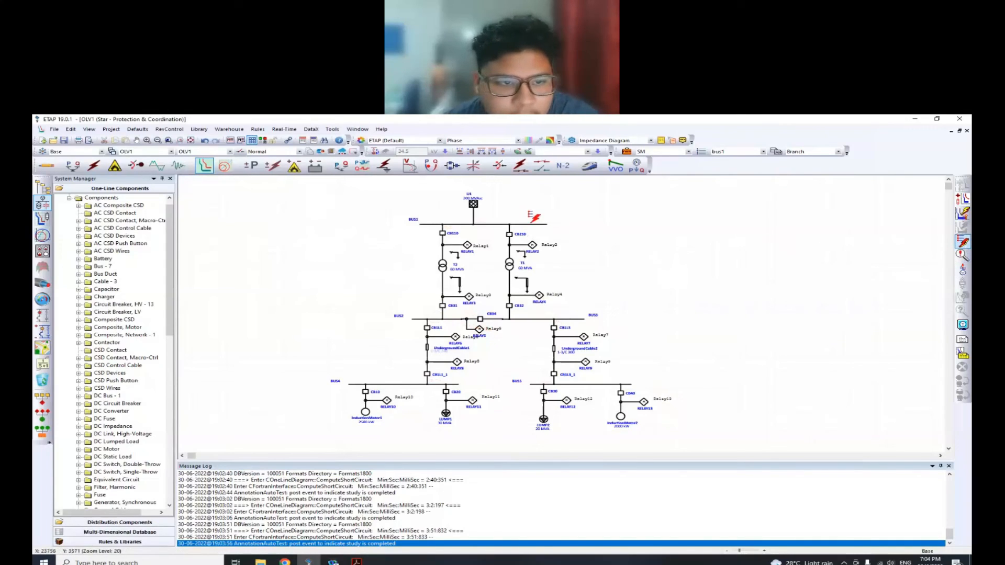
left_click(530, 223)
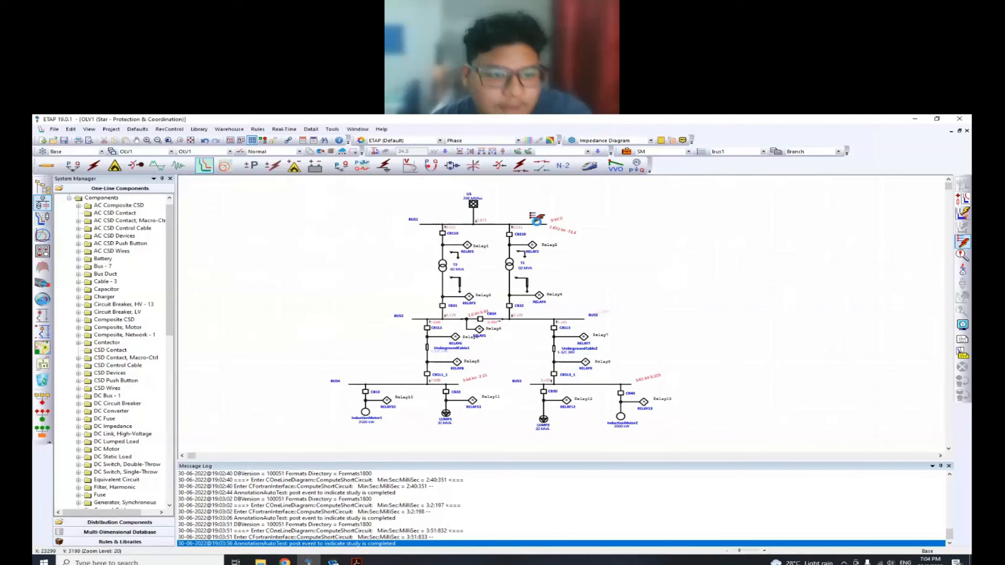
left_click(962, 255)
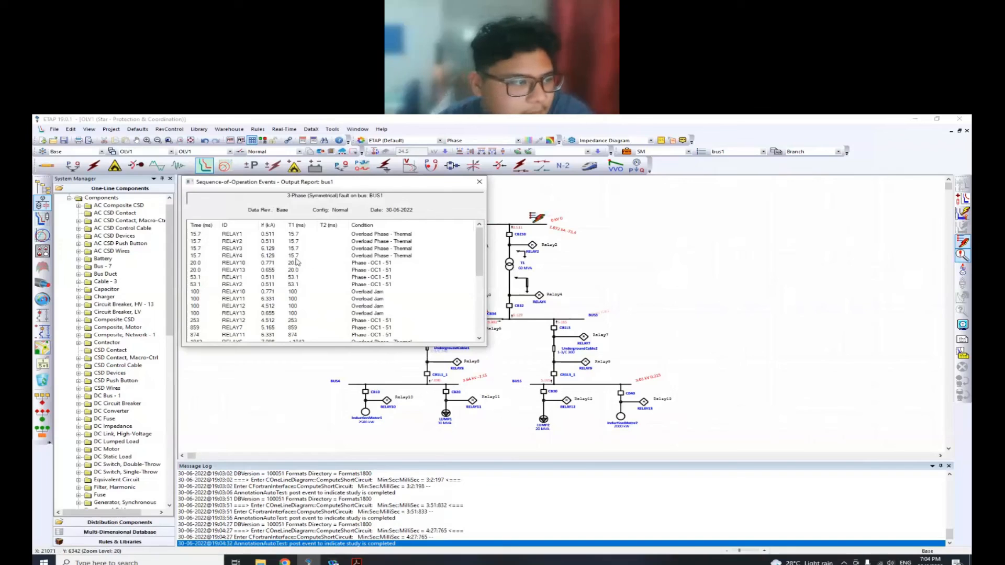